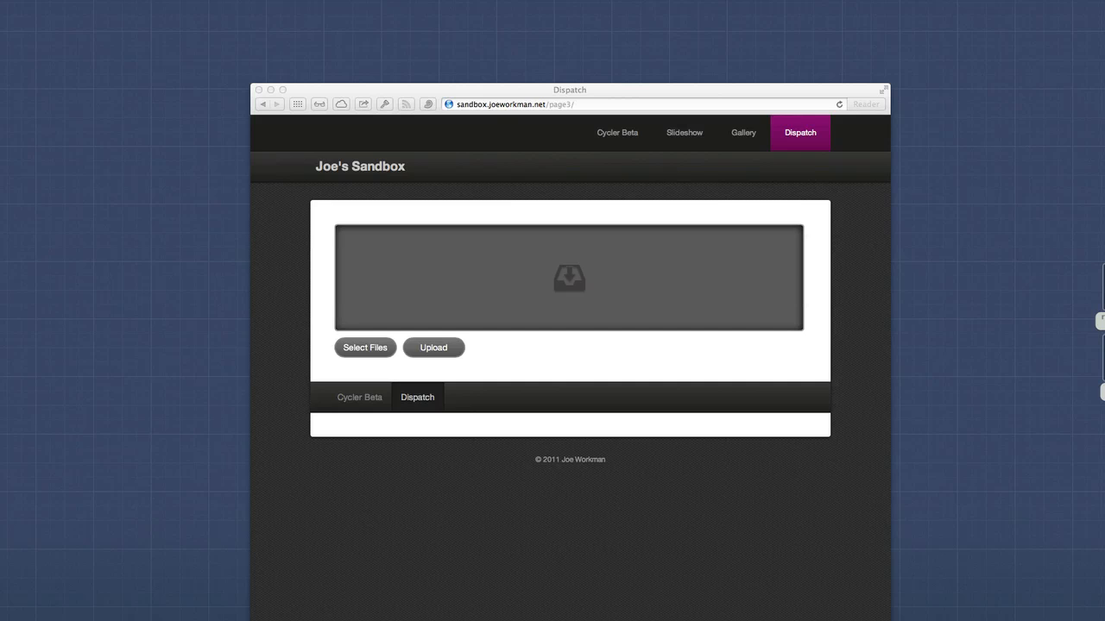
Add geotarget-alt.png and rwbook_addon-alt.png to the Dispatch upload queue and upload both files.
left_click(817, 95)
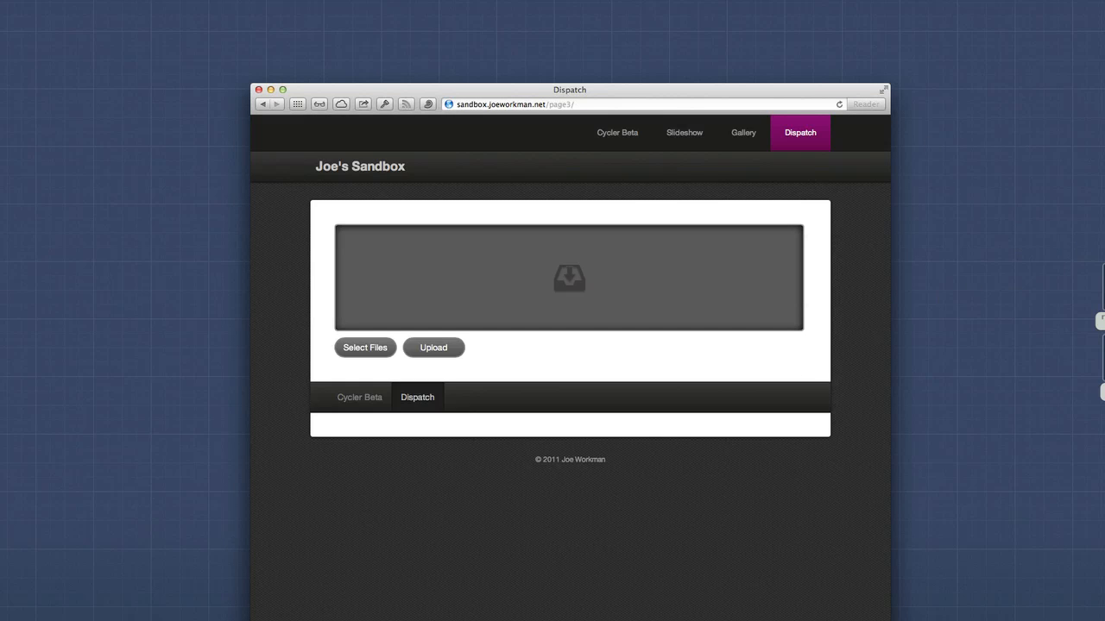
left_click_drag(1101, 321, 713, 276)
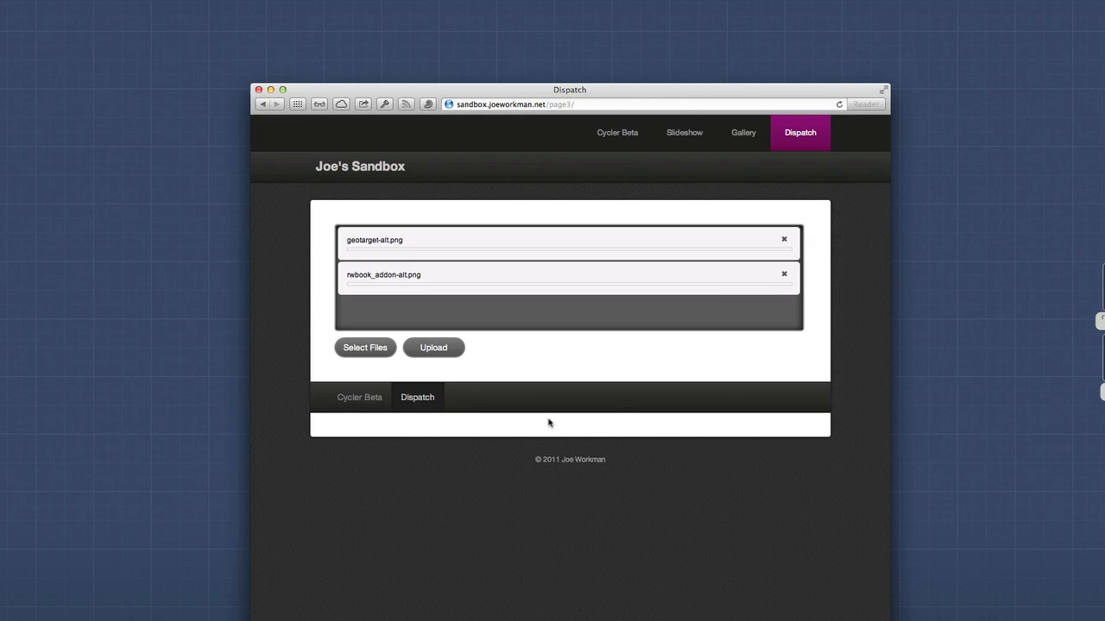
left_click(443, 351)
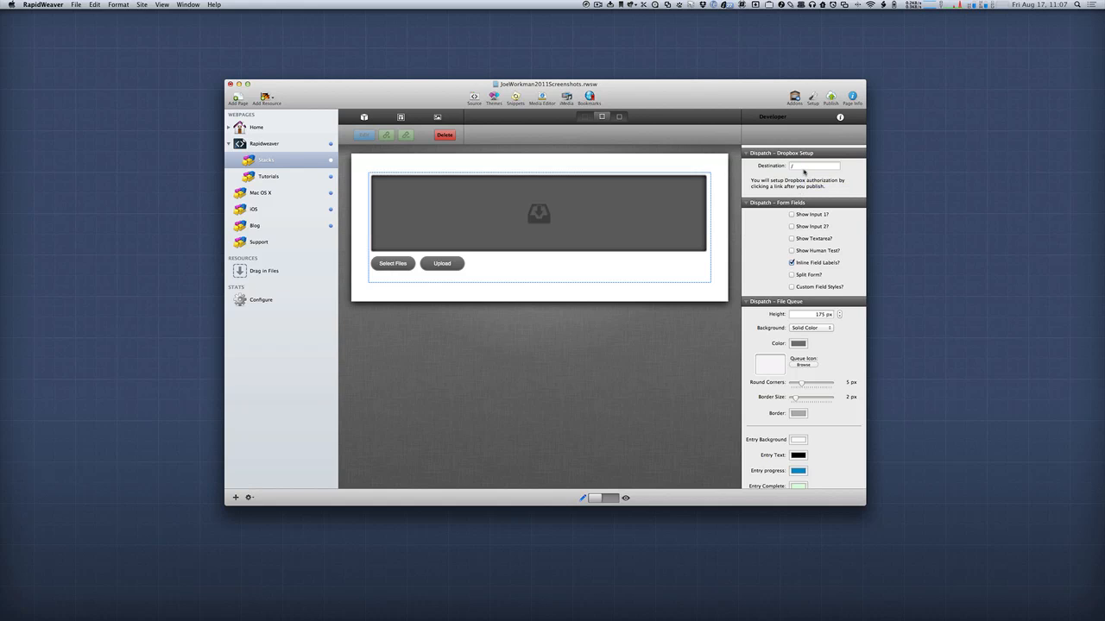
In RapidWeaver, show input 1, input 2, the textarea and the human test in the Dispatch form.
left_click(804, 166)
key("super+r")
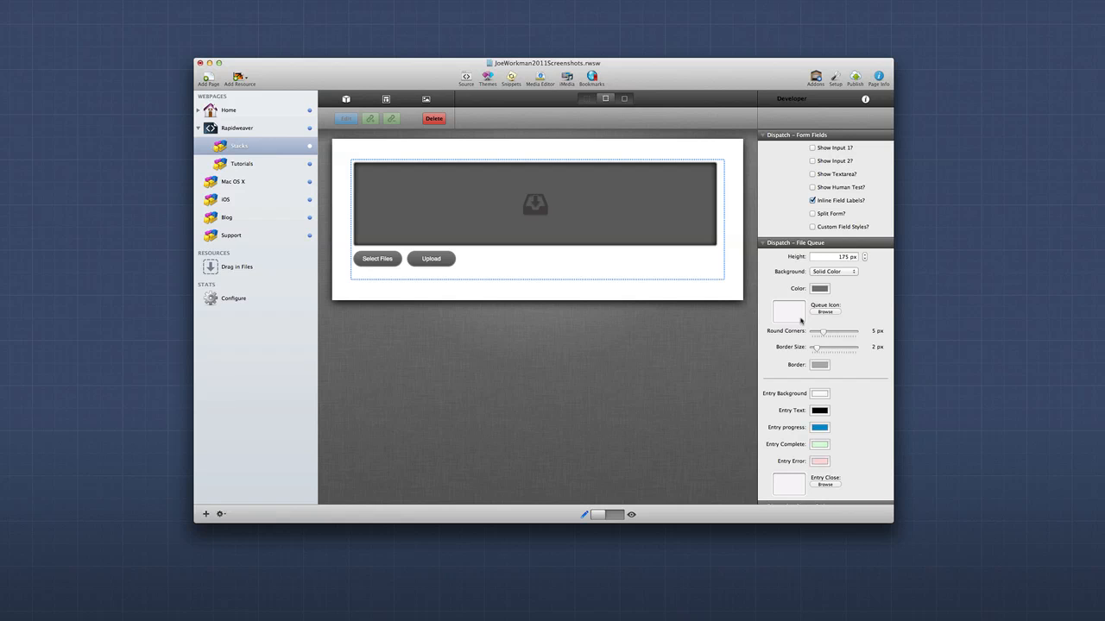
left_click(812, 148)
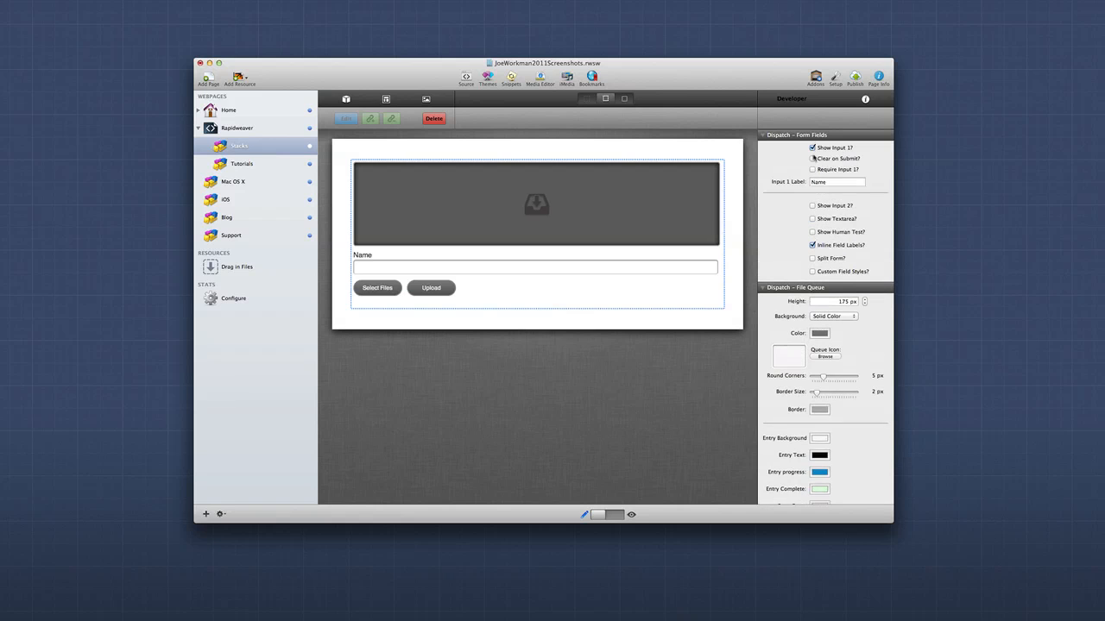
left_click(812, 215)
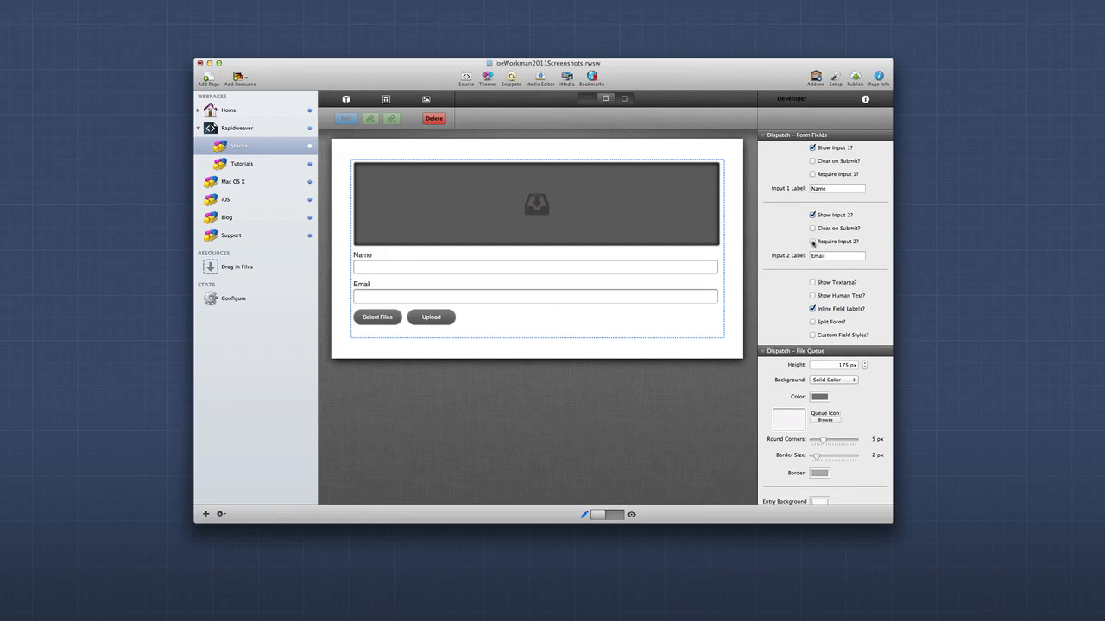
left_click(812, 282)
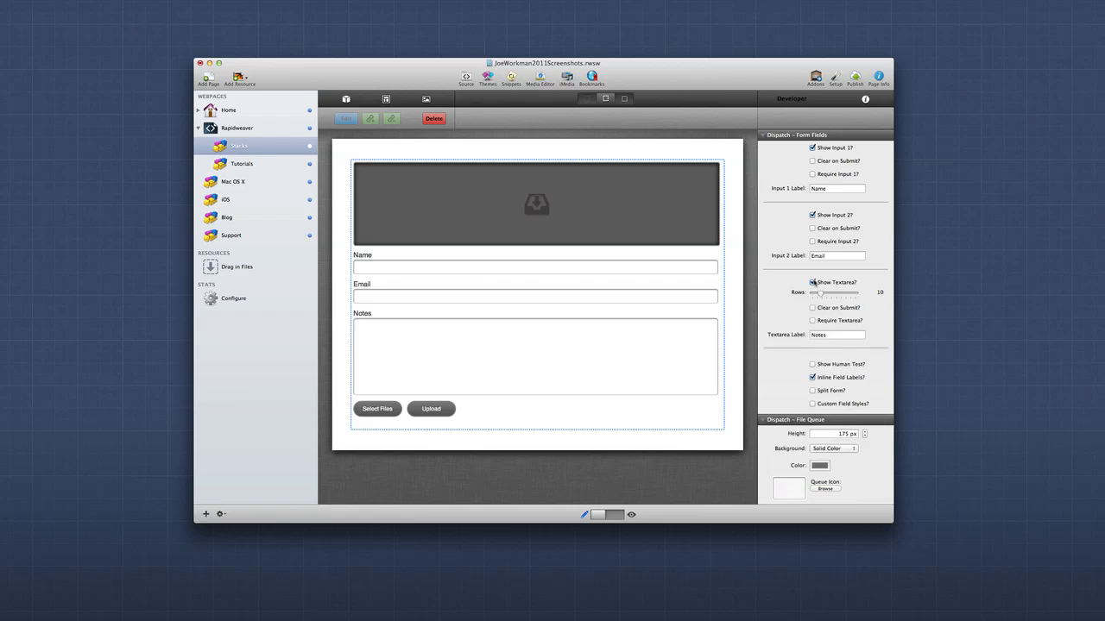
left_click(812, 366)
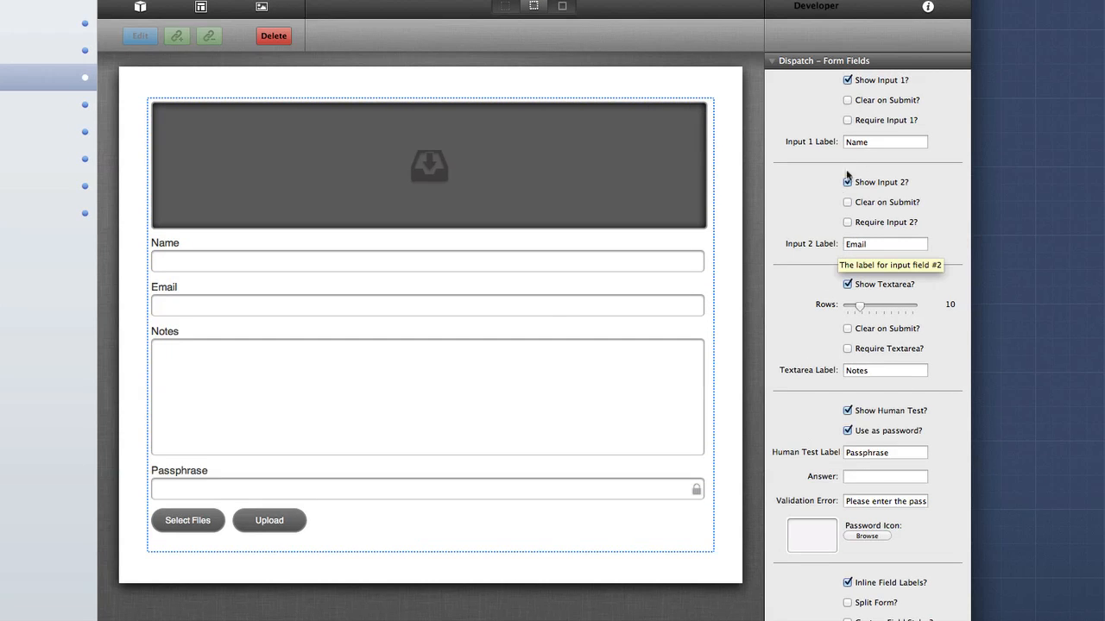
Make input 1 required and set its label to Class.
left_click(848, 120)
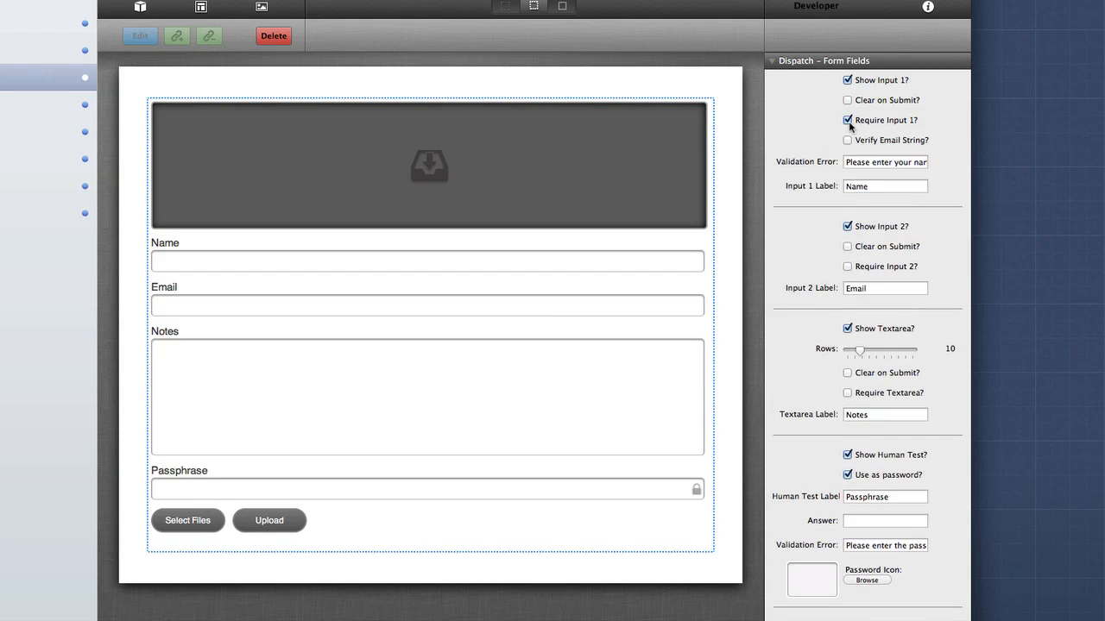
double_click(864, 162)
left_click_drag(864, 161, 899, 173)
left_click(880, 184)
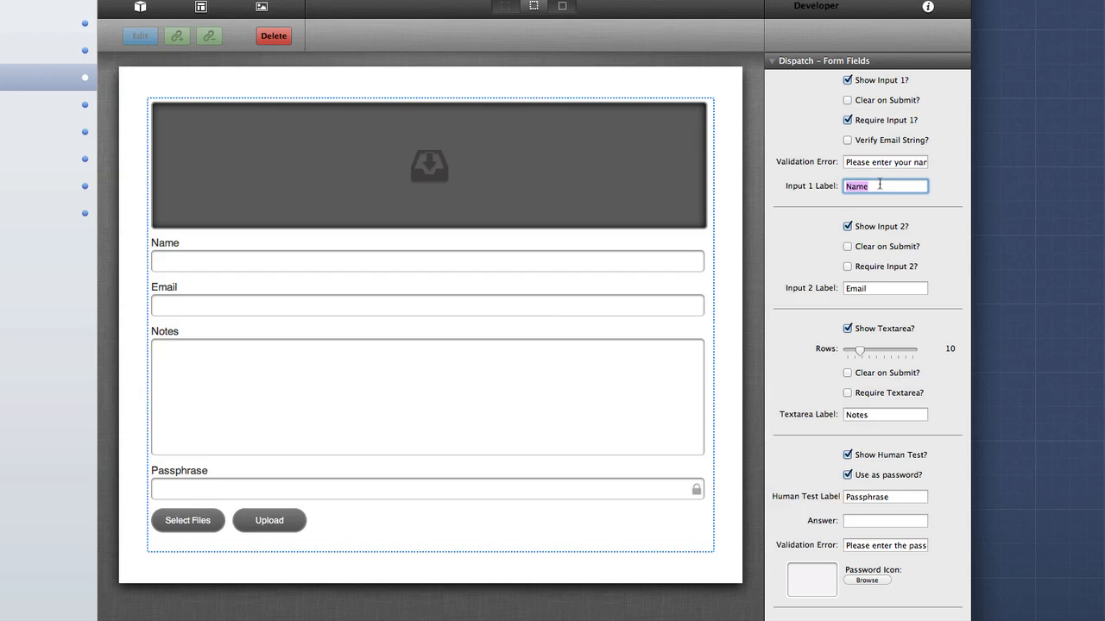
type("Class")
key("Tab")
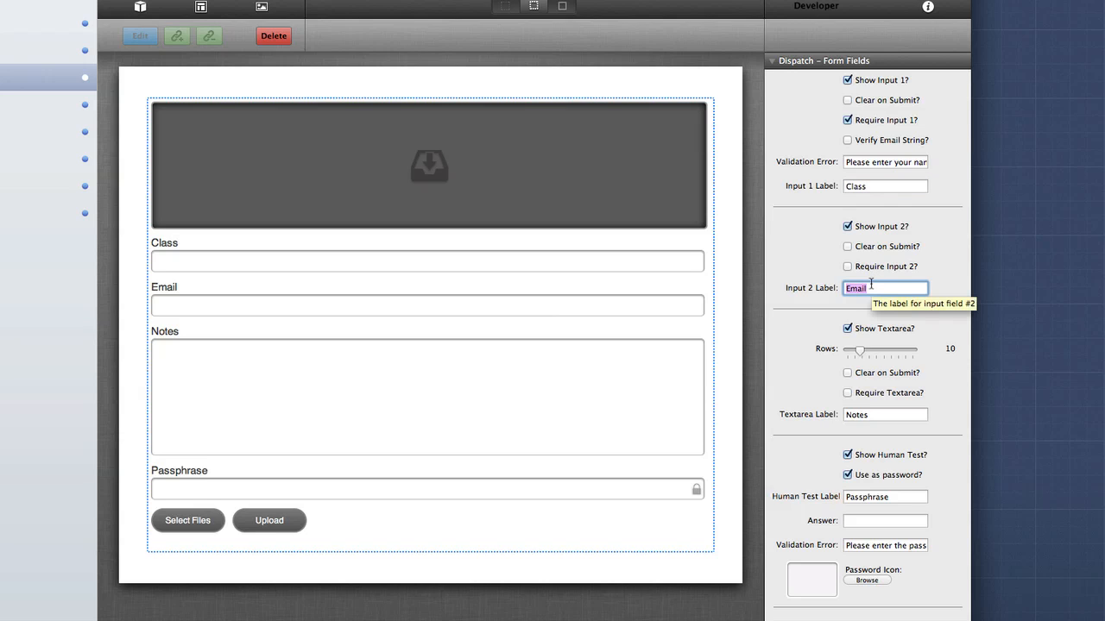
Set the label of input 2 to Address.
type("Address")
key("Tab")
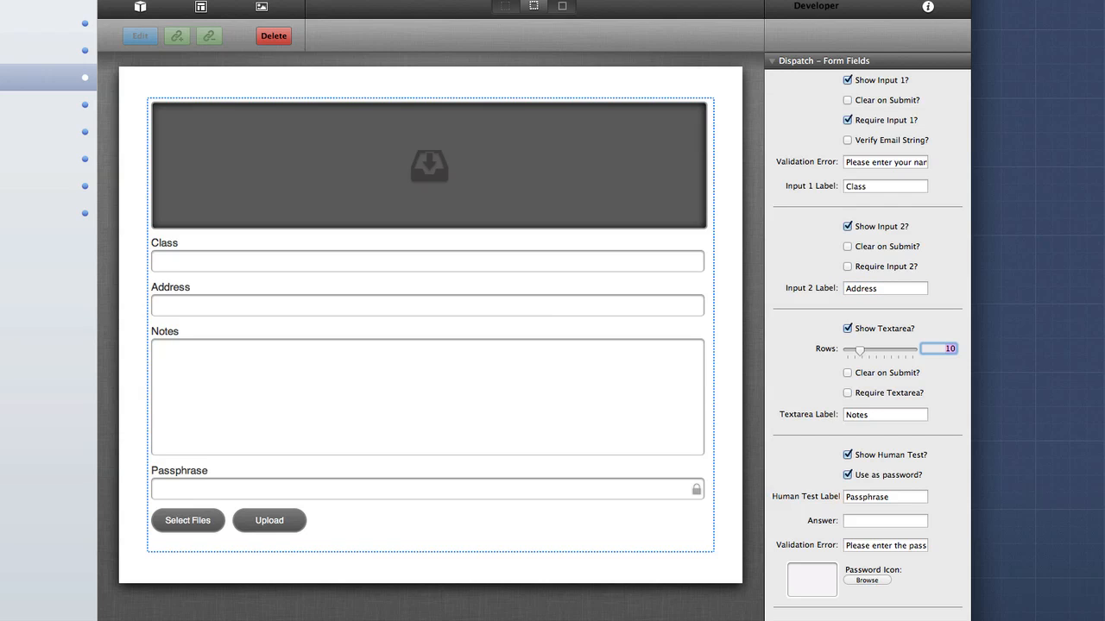
scroll(820, 466, "down", 2)
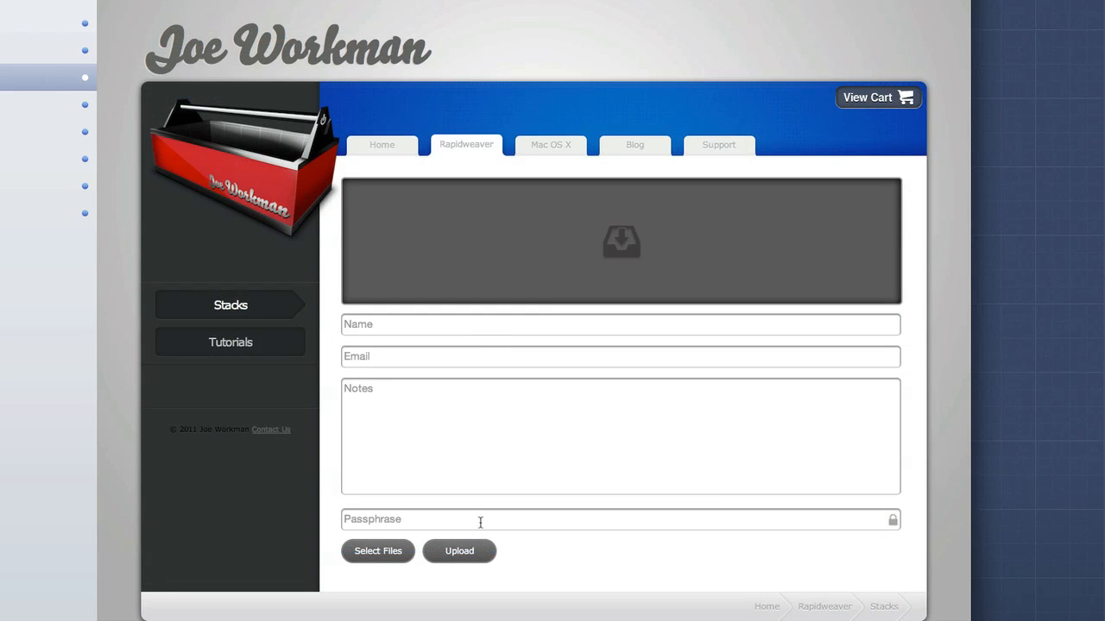
Test the previewed form by entering a passphrase in its passphrase field.
left_click(479, 522)
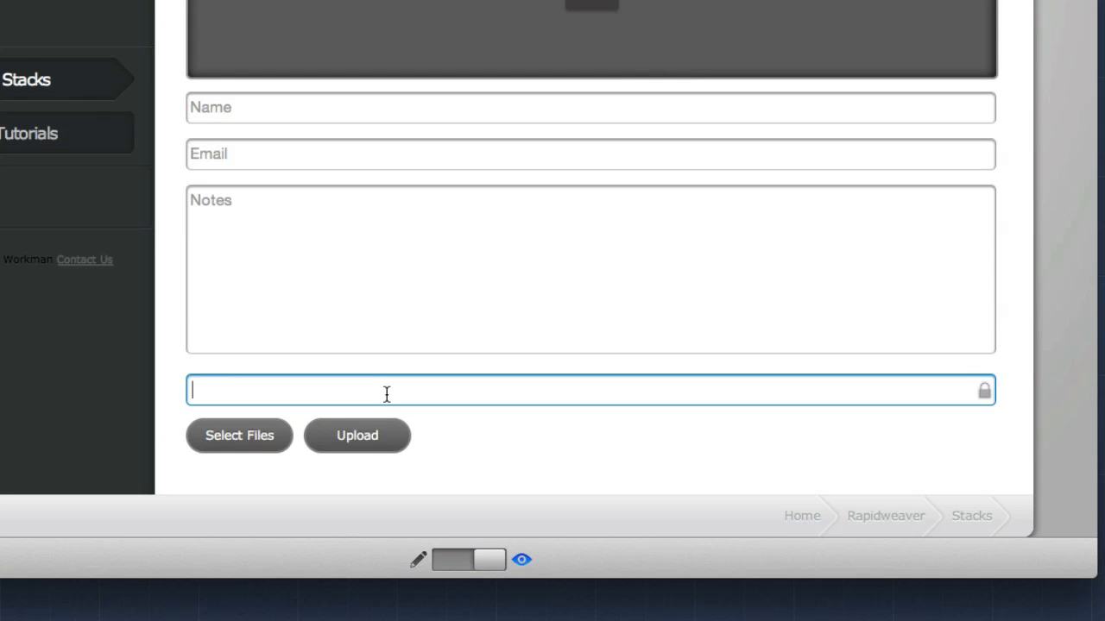
type("•••••••••••••")
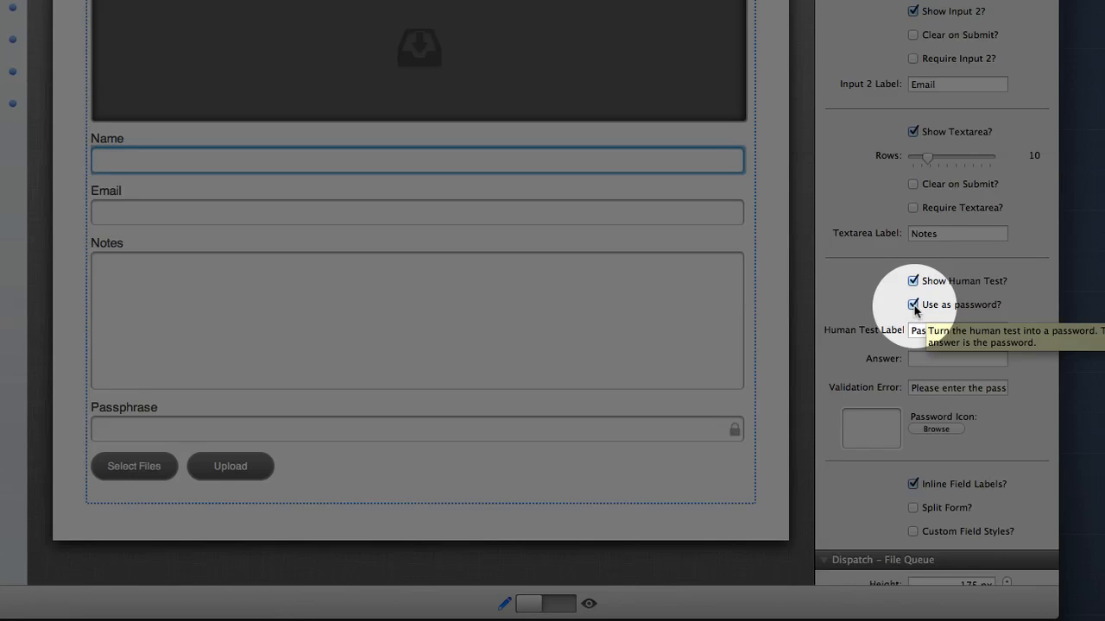
Stop using the human test as a password, label it "What is 1 + 1?" and set its answer to 2.
left_click(913, 304)
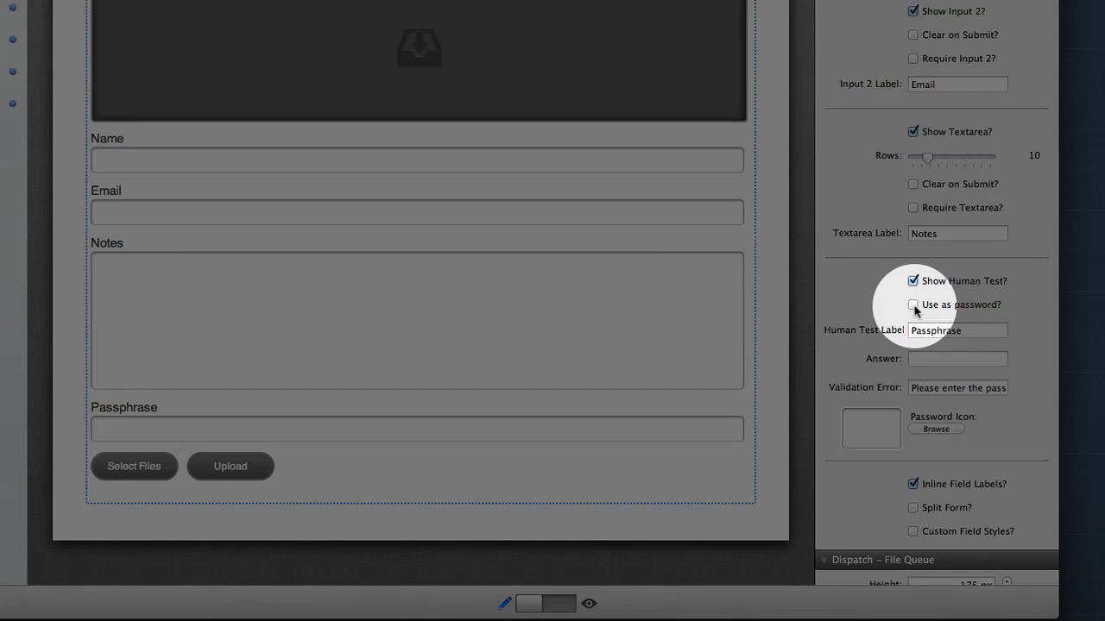
double_click(942, 333)
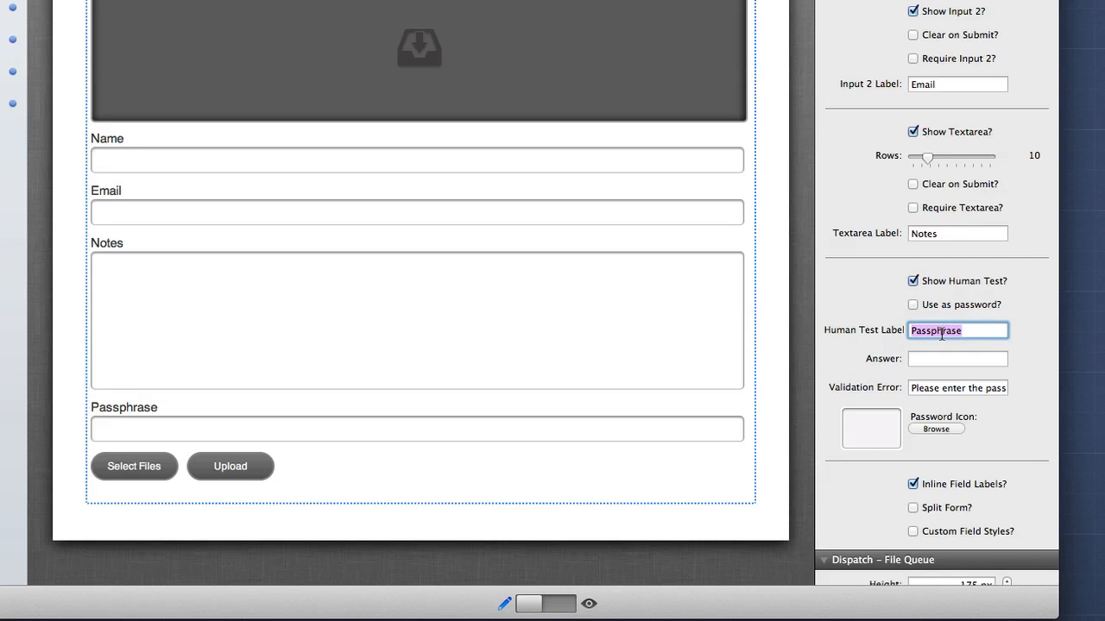
type("What is 1 + 1?")
key("Tab")
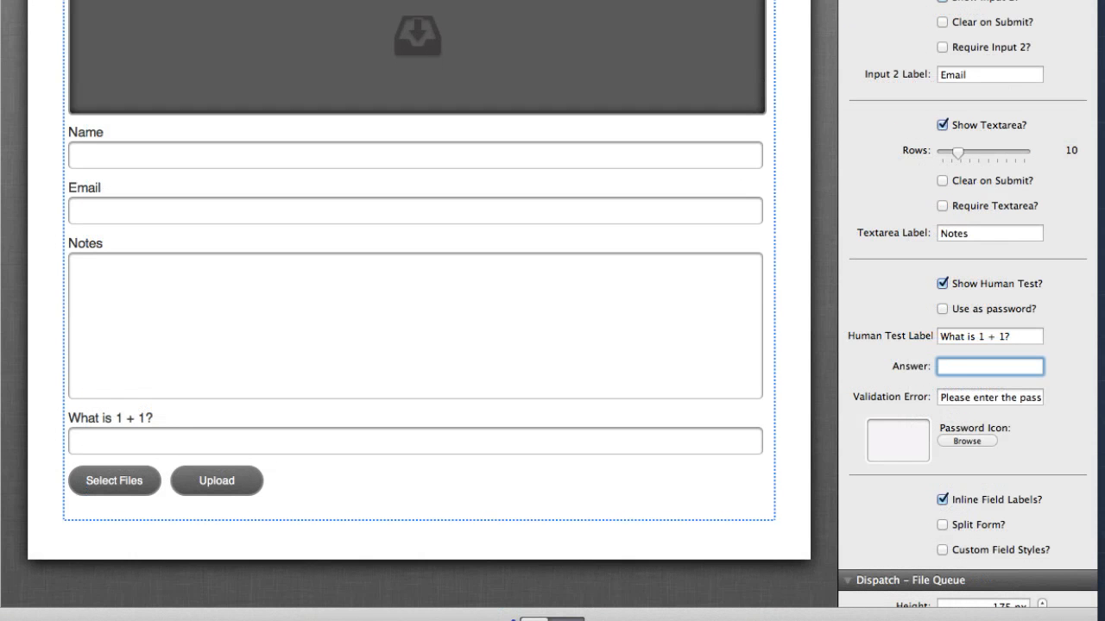
type("2")
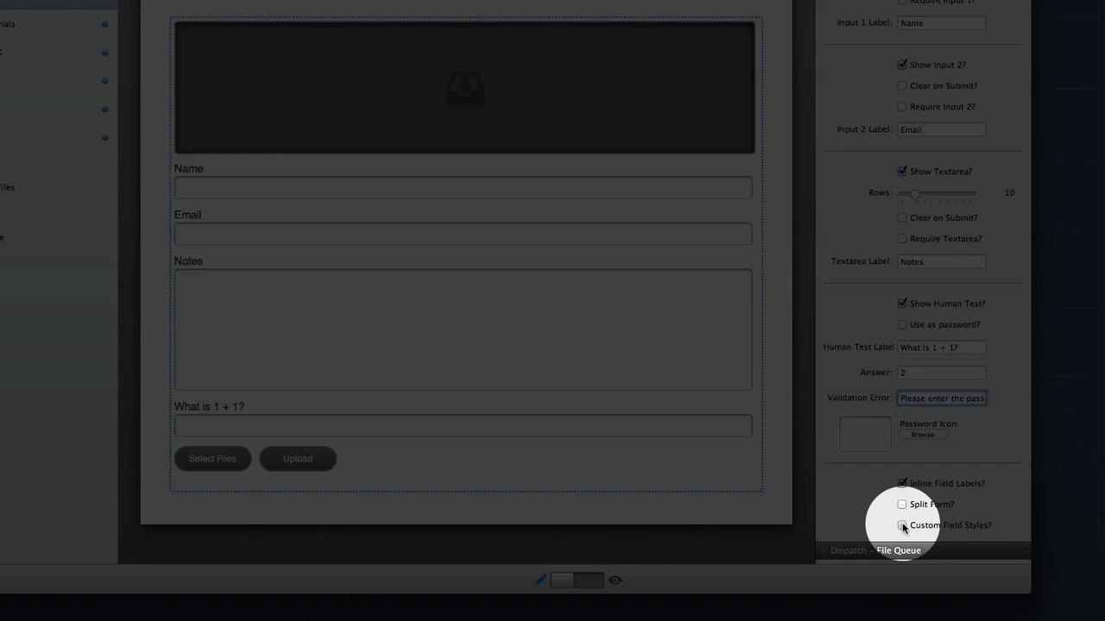
Enable custom field styles and split the Dispatch form into two columns.
left_click(902, 526)
scroll(903, 528, "down", 5)
scroll(904, 528, "down", 2)
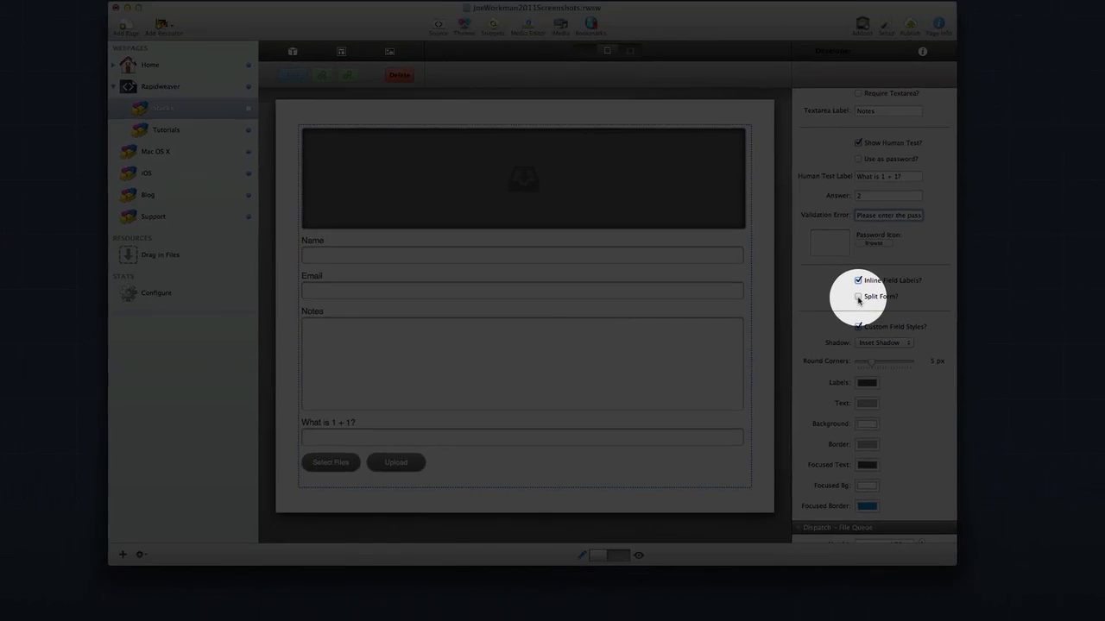
left_click(902, 242)
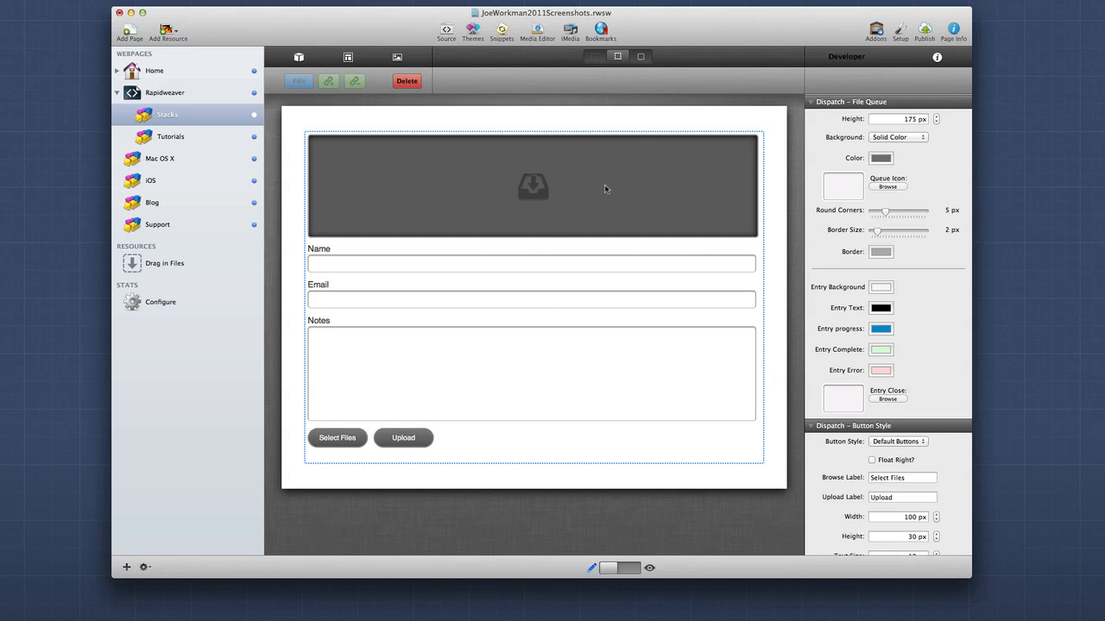
Set the Dispatch button style to Use Button Stack.
scroll(893, 375, "down", 10)
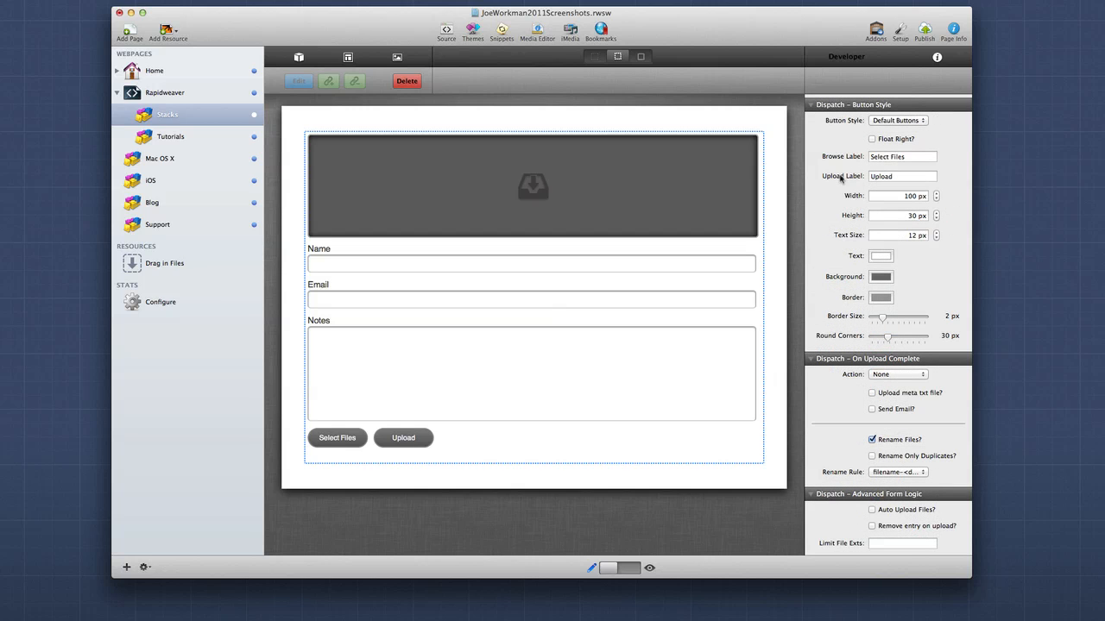
mouse_move(841, 178)
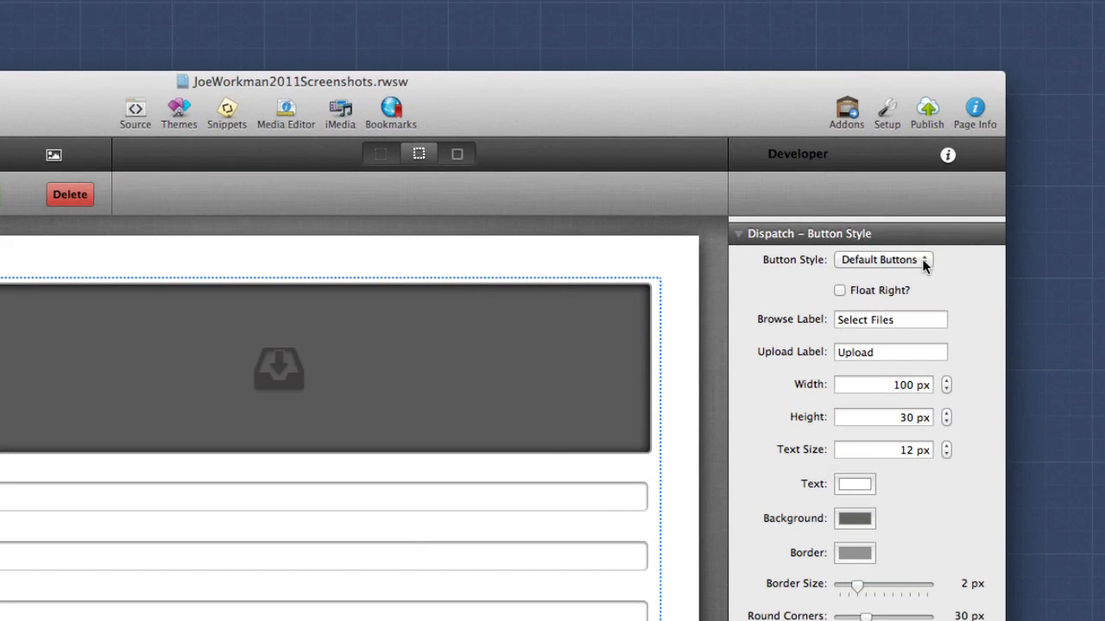
left_click(924, 262)
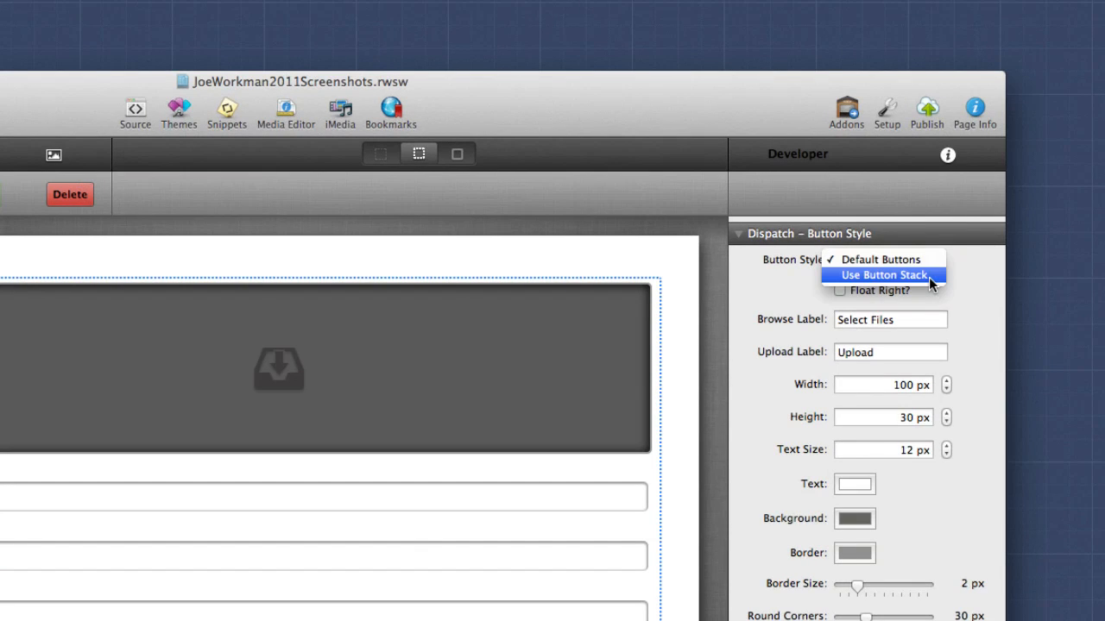
left_click(884, 275)
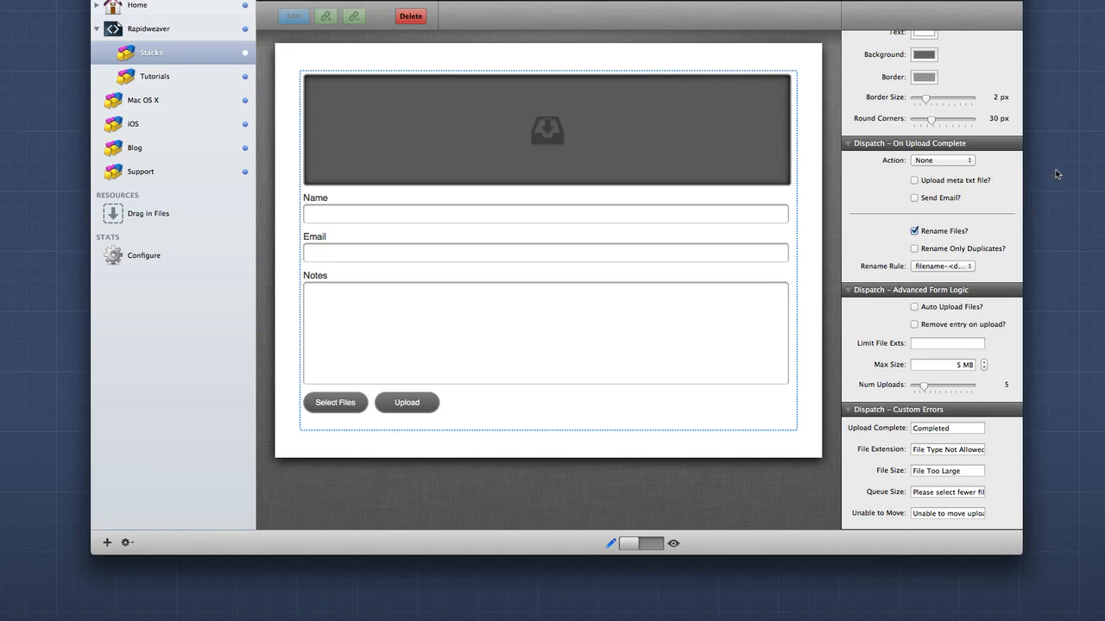
Try the meta txt file and send email options for completed uploads.
left_click(967, 160)
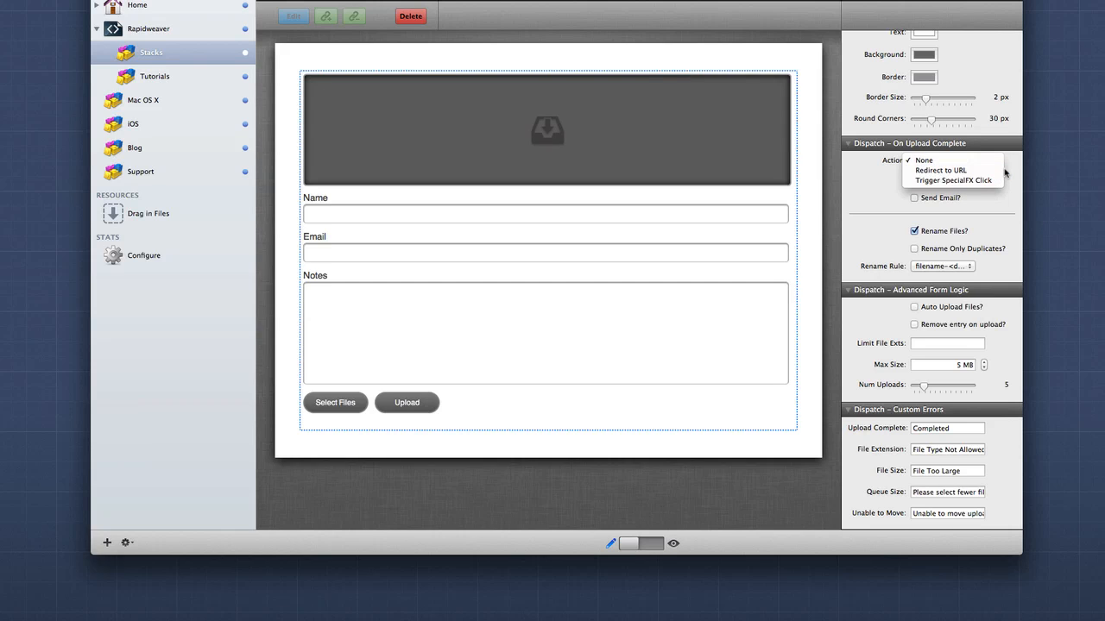
left_click(997, 181)
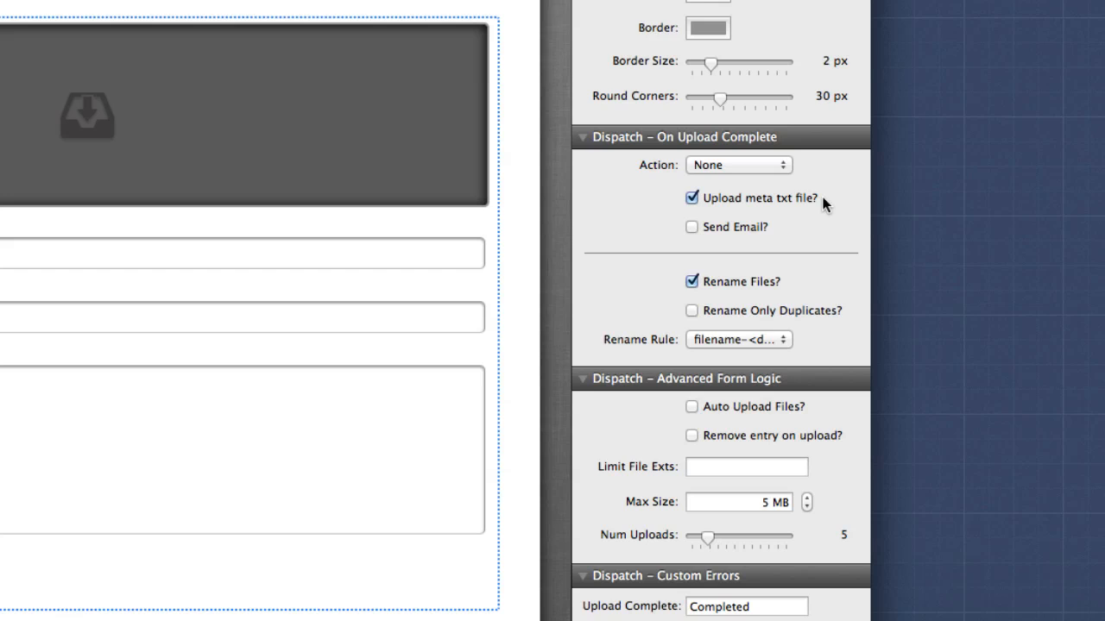
left_click(726, 228)
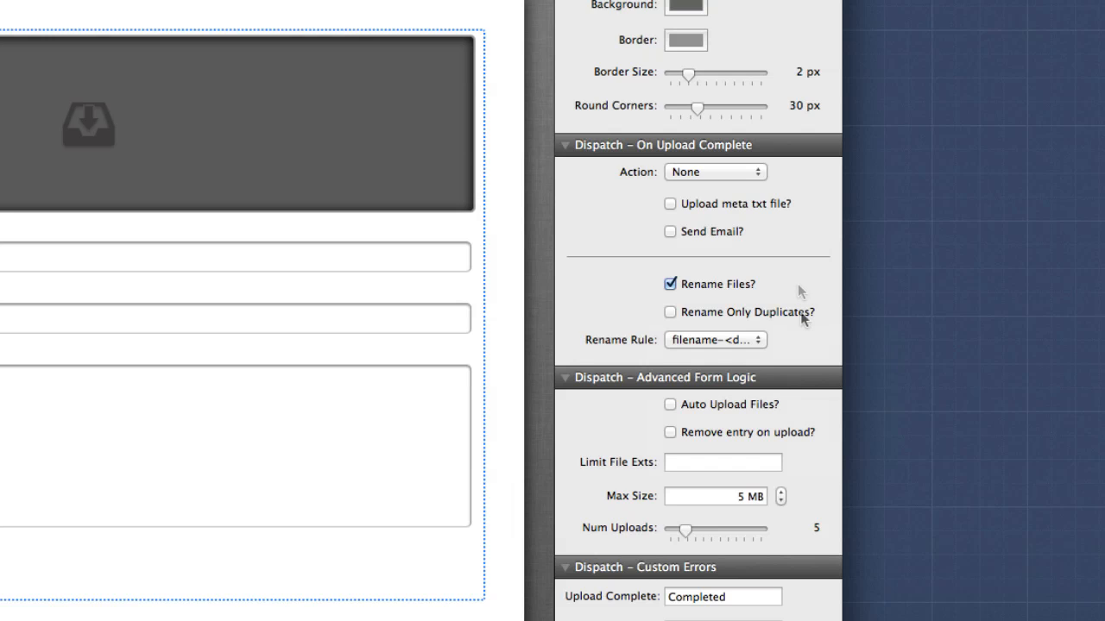
Use the rename rule filename-<datetime>.ext and enable automatic uploading of files.
left_click(761, 340)
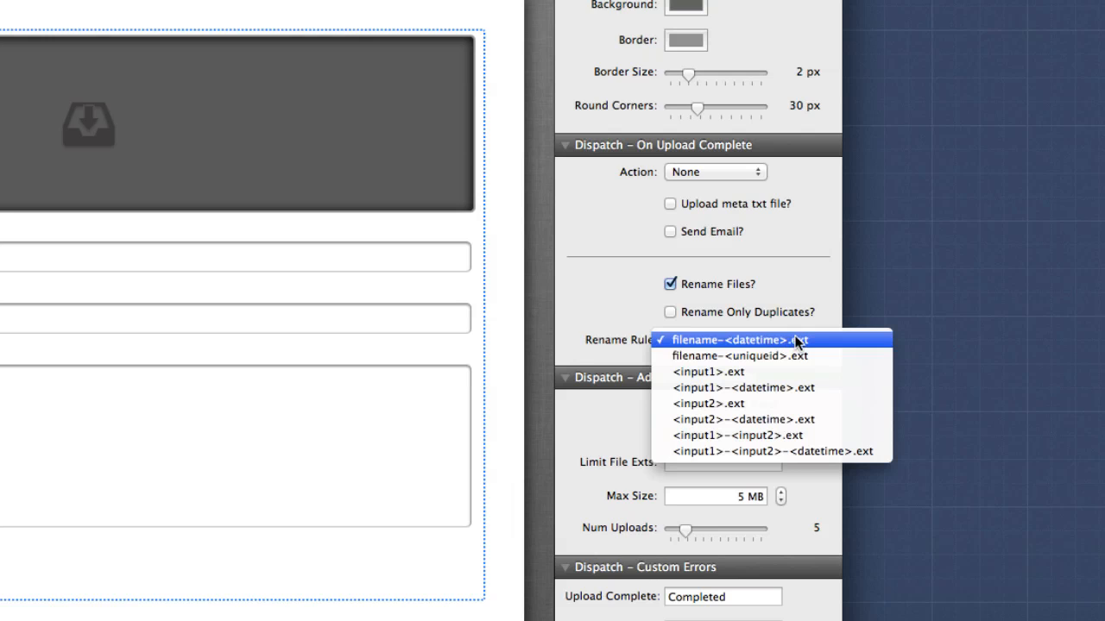
left_click(857, 334)
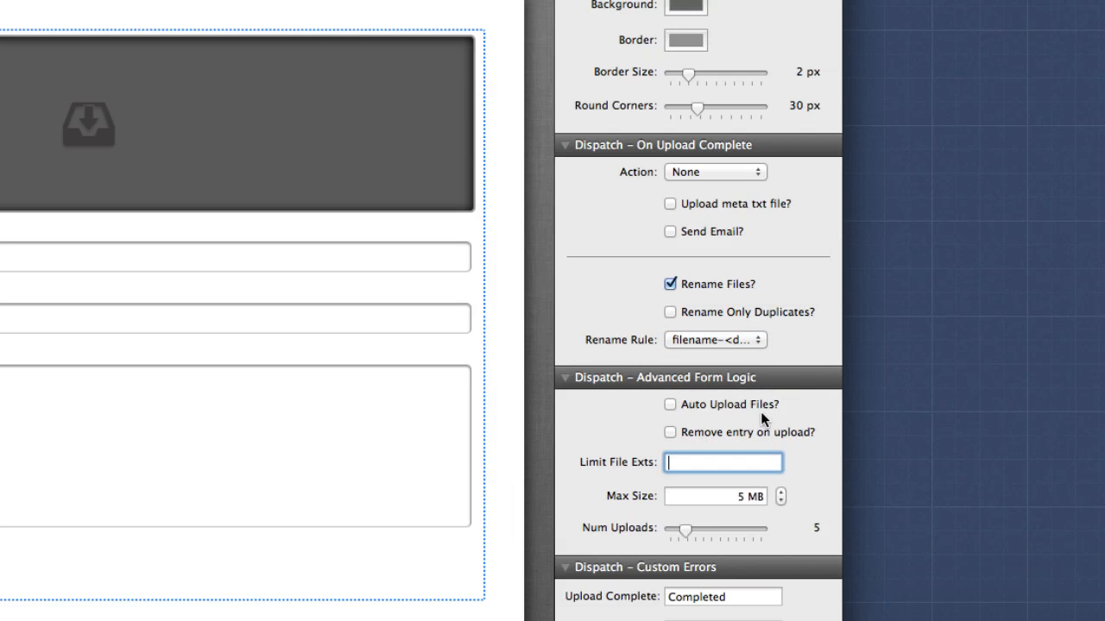
left_click(760, 406)
mouse_move(777, 460)
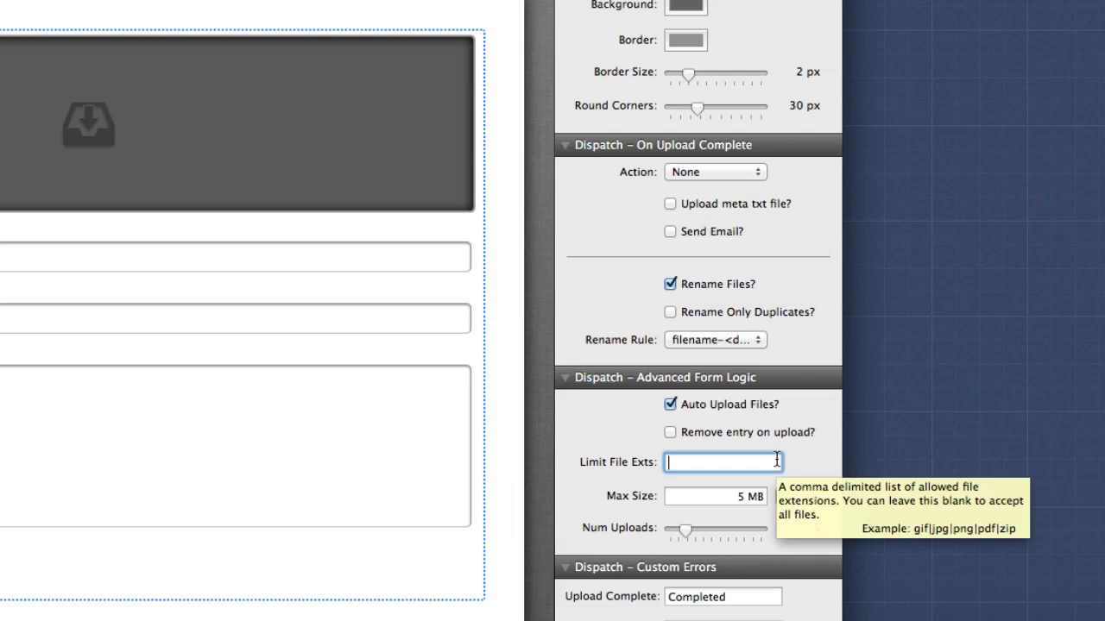